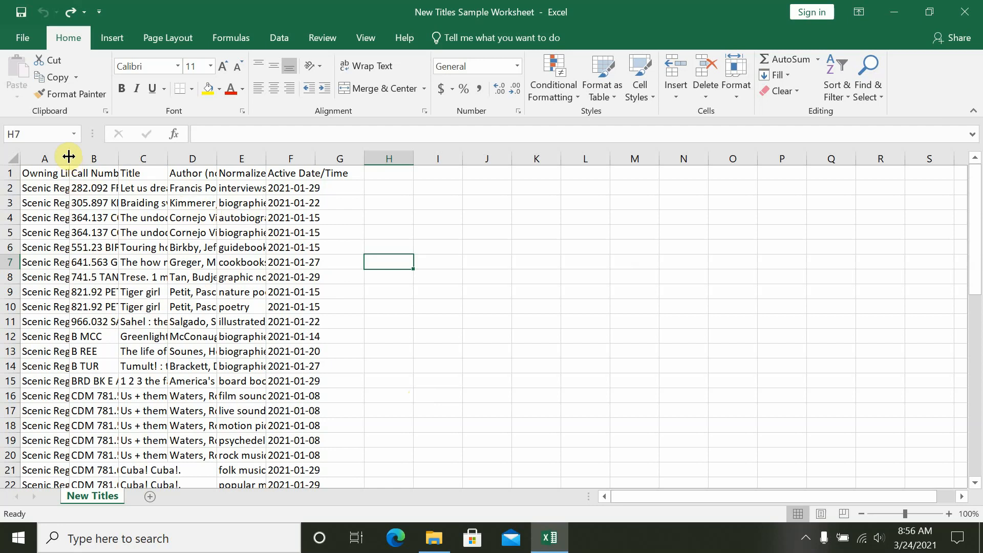
Widen column A so that the full Owning Library entries fit inside it
{"action": "left_click_drag", "start_coordinate": [69, 156], "coordinate": [201, 154]}
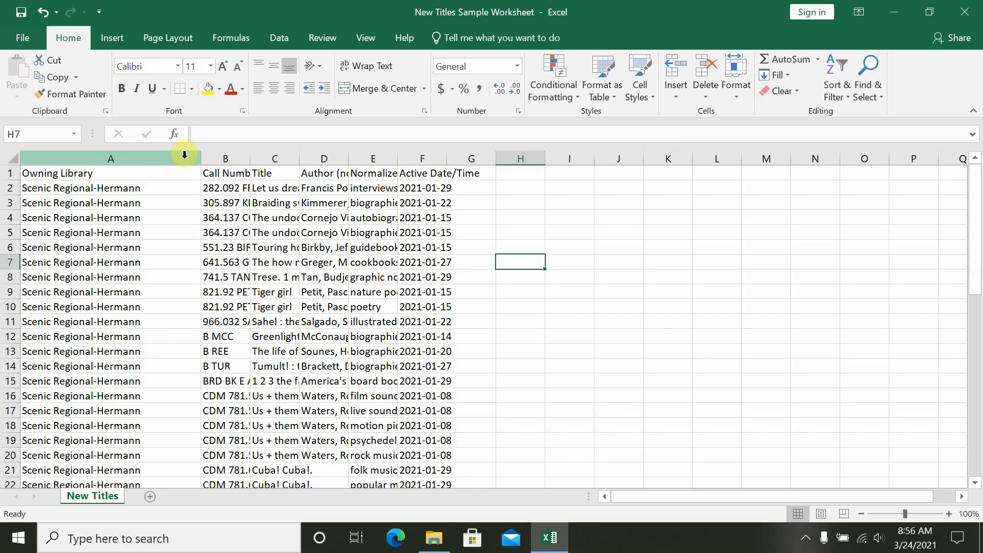
Try inserting a blank column before the Call Number column and delete that blank column again
{"action": "left_click", "coordinate": [226, 154]}
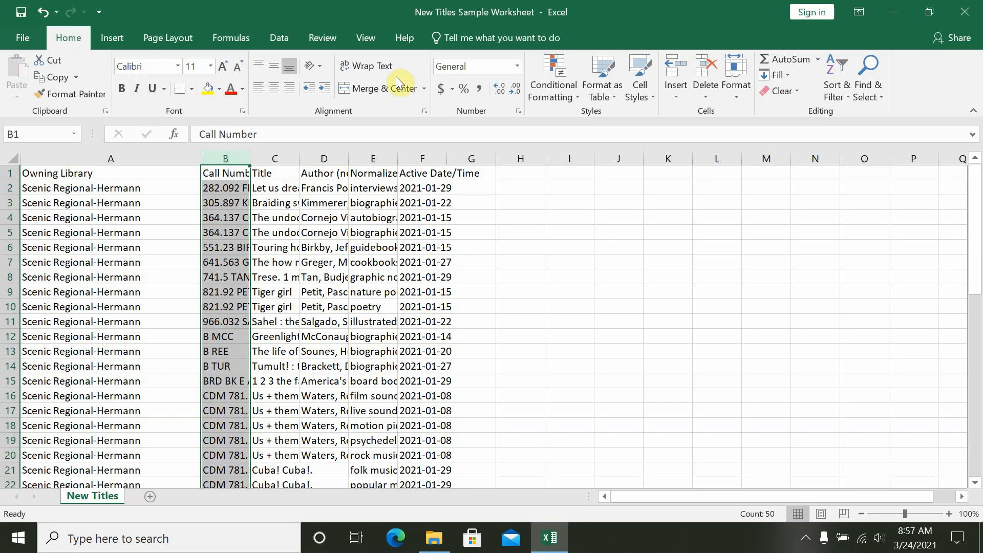
{"action": "left_click", "coordinate": [676, 71]}
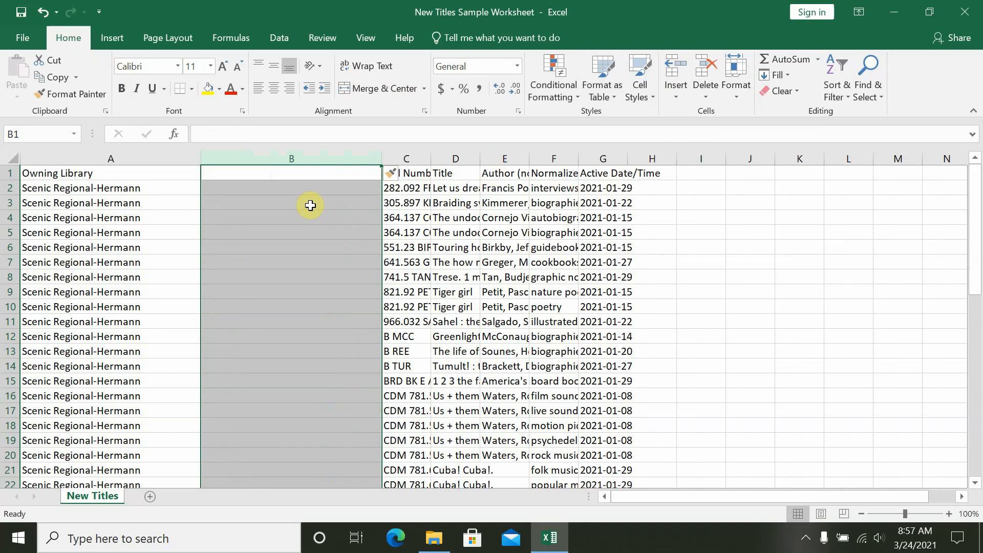
{"action": "left_click", "coordinate": [297, 191]}
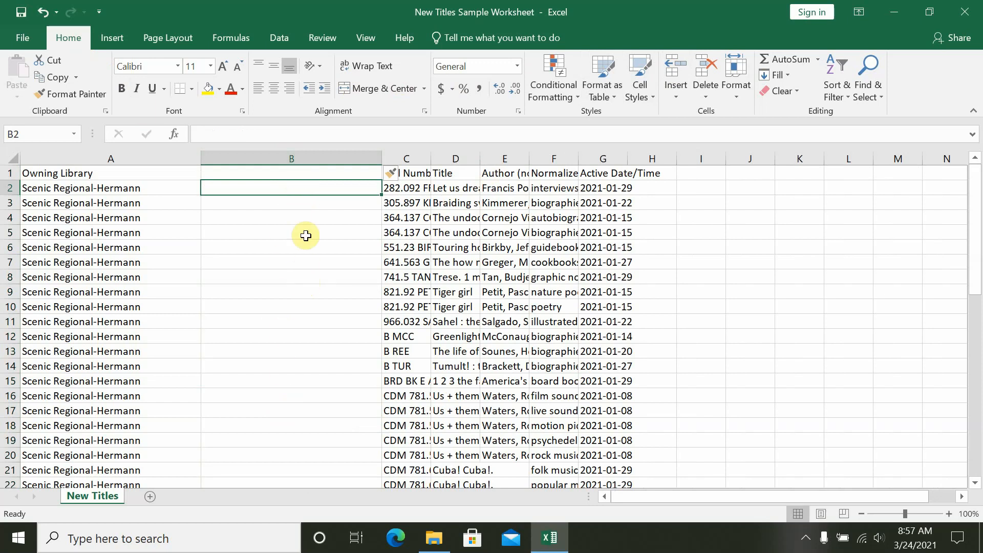
{"action": "left_click", "coordinate": [292, 156]}
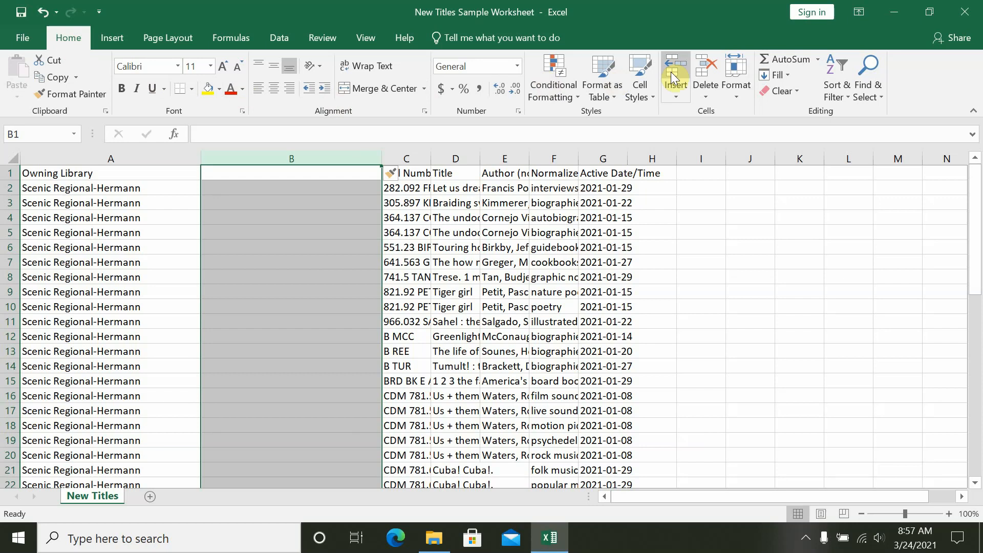
{"action": "left_click", "coordinate": [707, 65]}
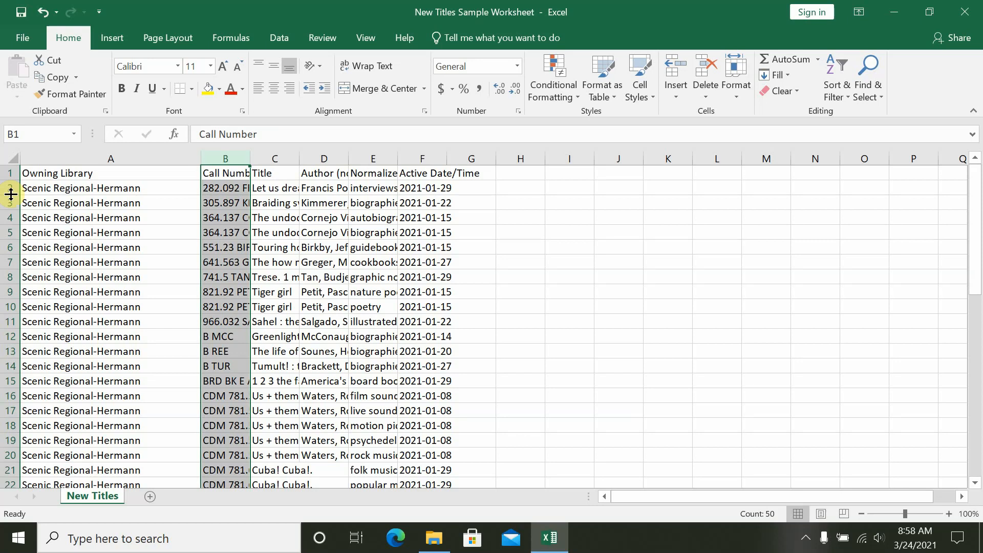
Increase row 2 to about four times its height and insert a blank row above row 4
{"action": "left_click_drag", "start_coordinate": [10, 193], "coordinate": [12, 241]}
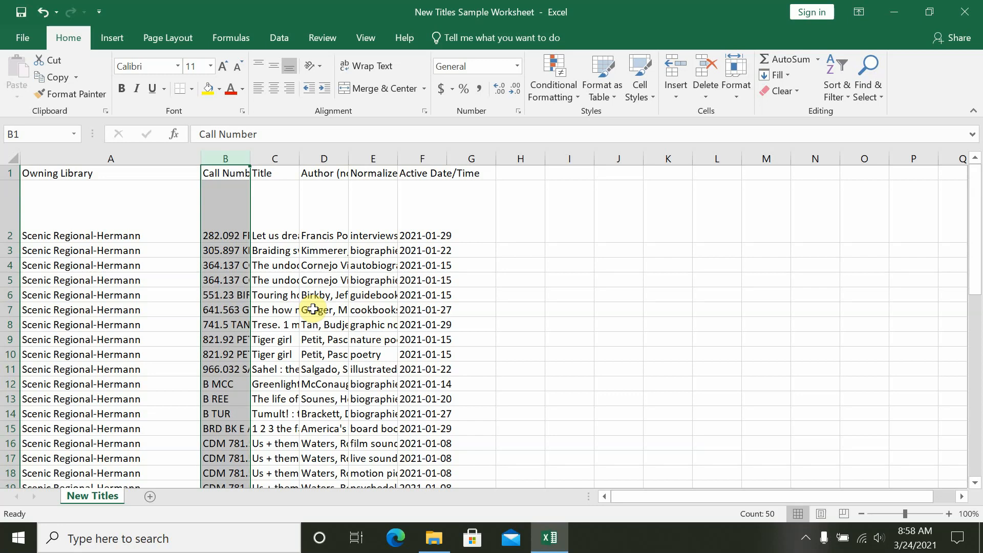
{"action": "left_click", "coordinate": [7, 265]}
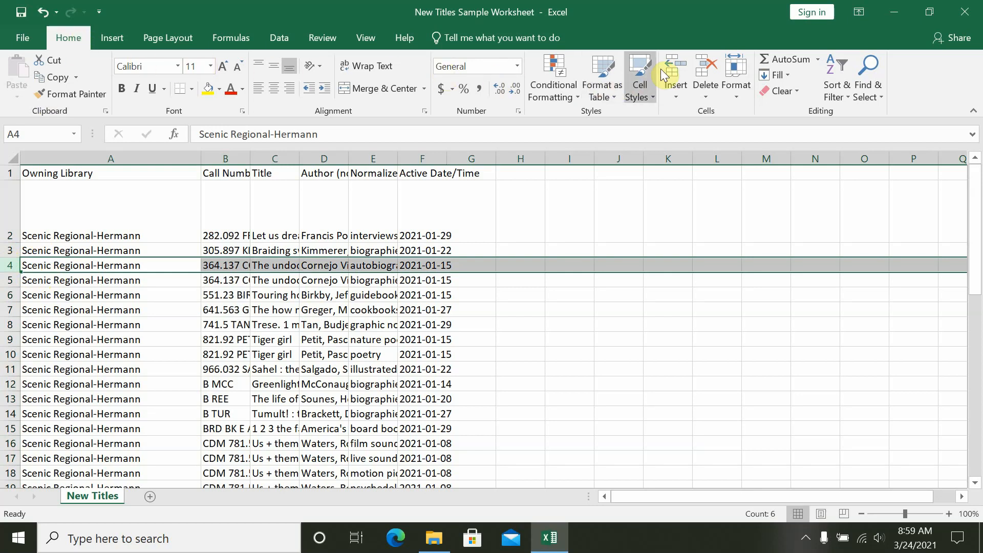
{"action": "left_click", "coordinate": [675, 62]}
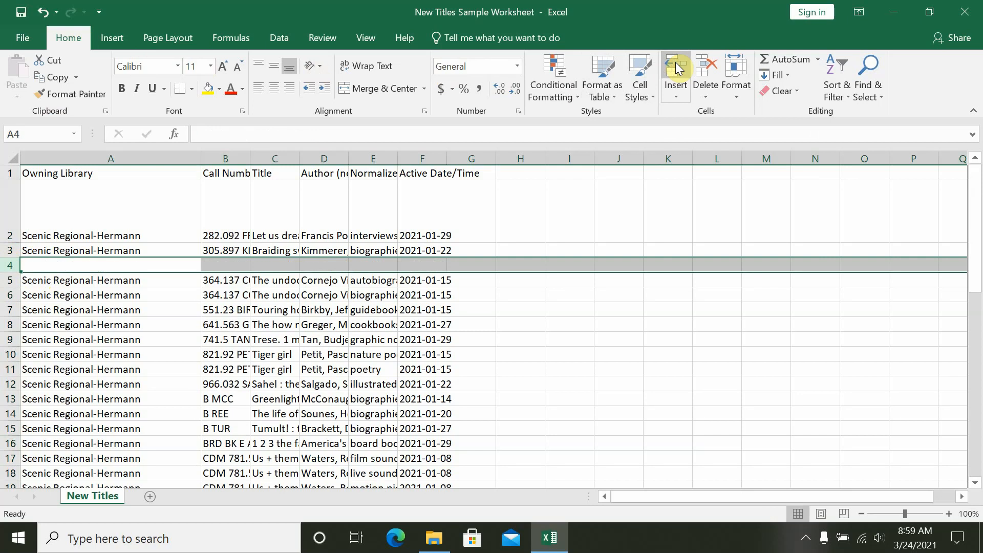
{"action": "left_click", "coordinate": [172, 290]}
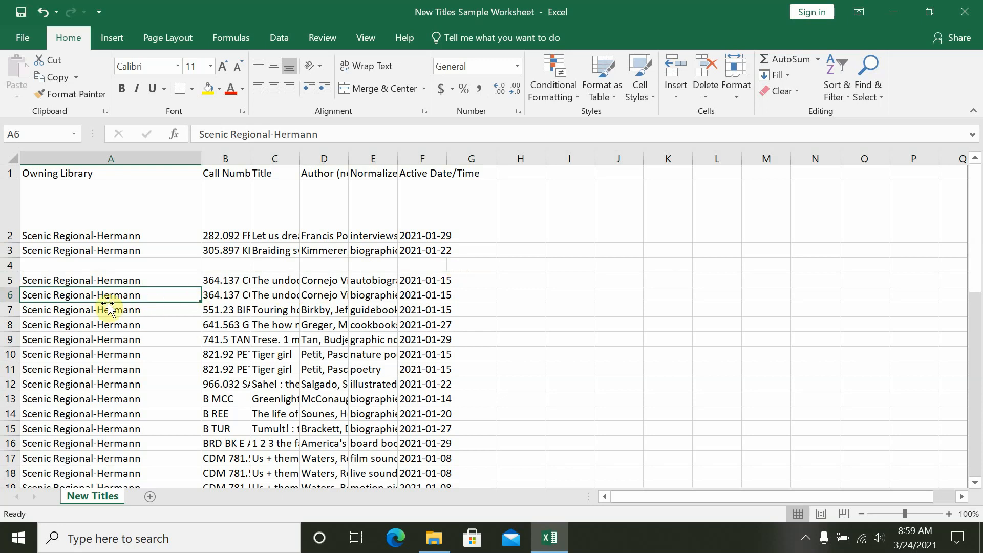
Delete the whole of row 6 from the New Titles sheet
{"action": "left_click", "coordinate": [6, 294]}
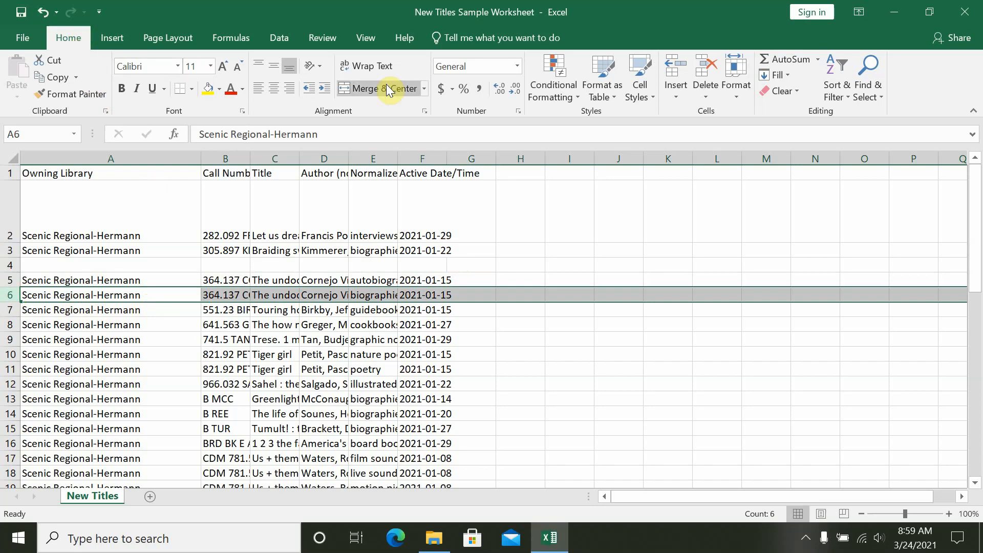
{"action": "left_click", "coordinate": [707, 72]}
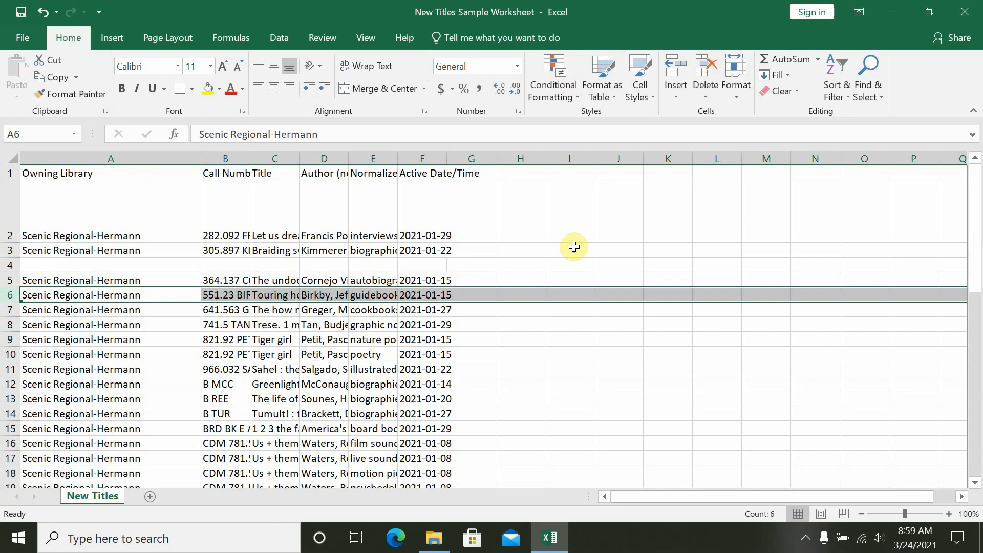
{"action": "left_click", "coordinate": [468, 311]}
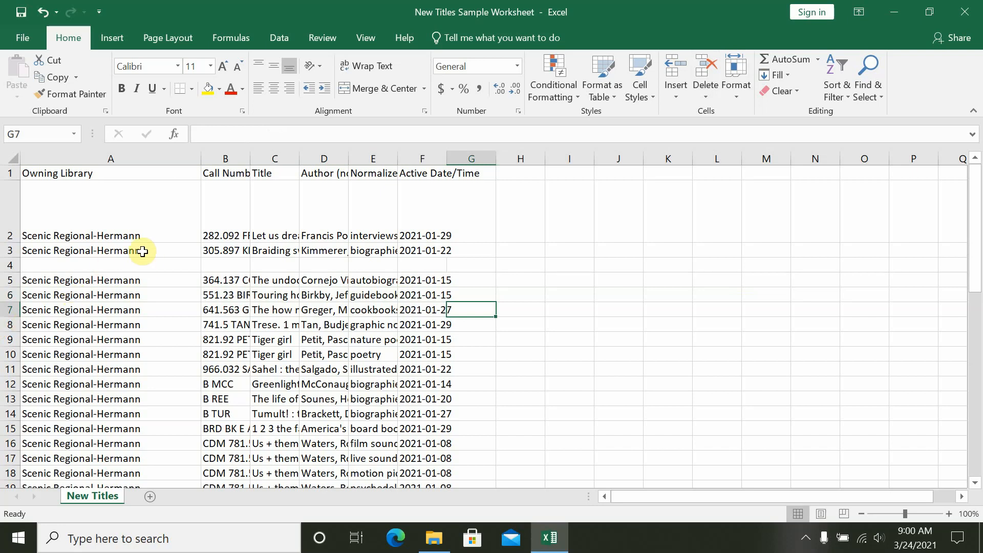
Change the font color of the library name in cell A2 to light purple
{"action": "left_click", "coordinate": [132, 230]}
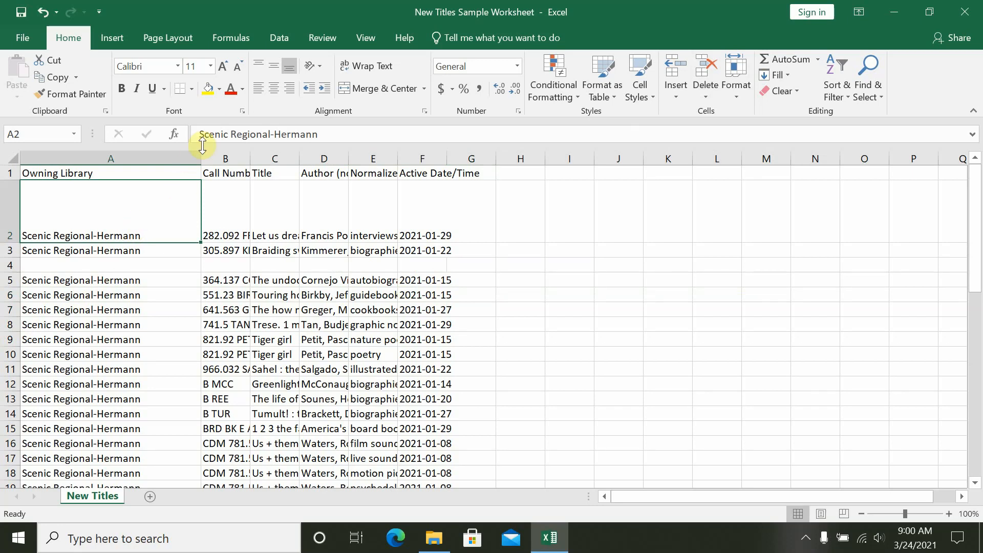
{"action": "left_click", "coordinate": [242, 90]}
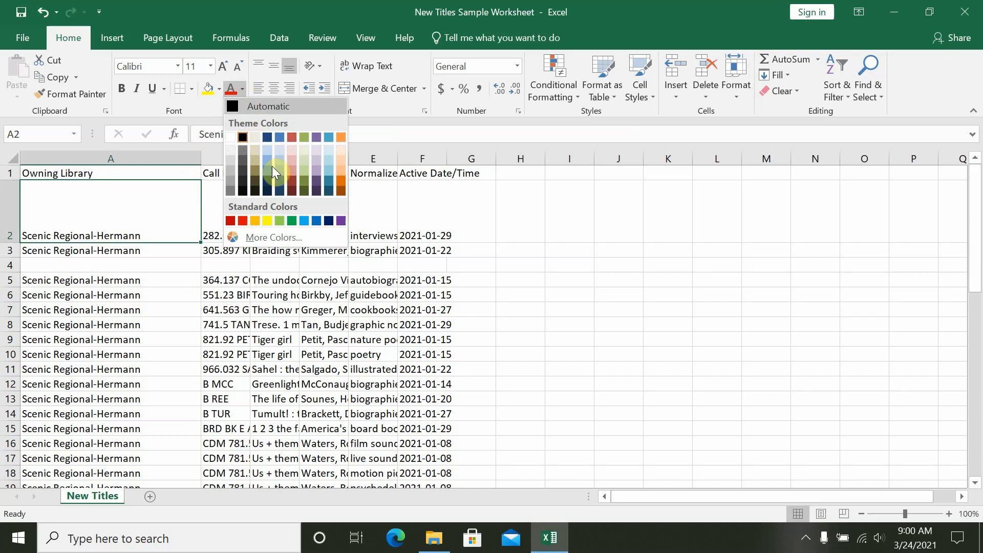
{"action": "left_click", "coordinate": [321, 170]}
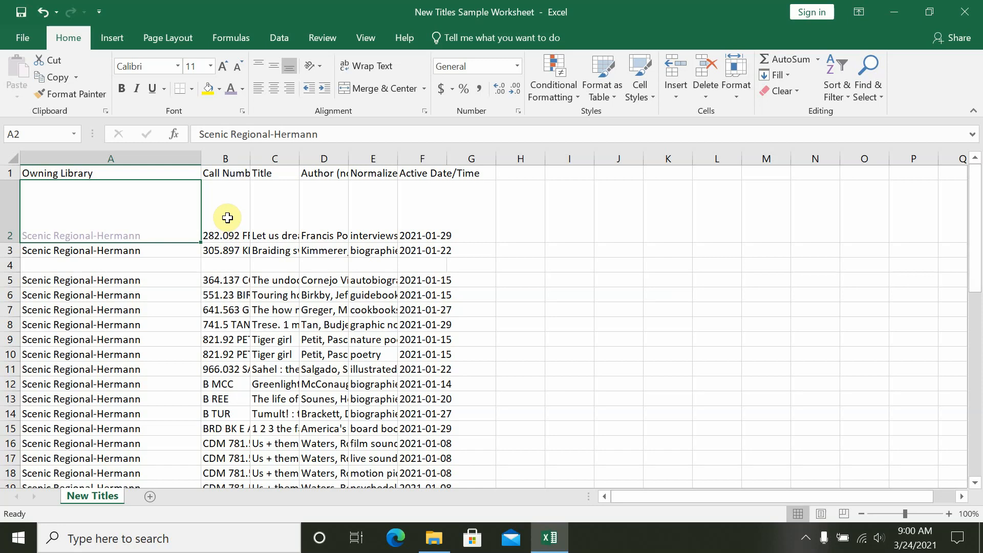
Apply the red theme font color to the cell range B2:D8
{"action": "left_click_drag", "start_coordinate": [227, 217], "coordinate": [340, 324]}
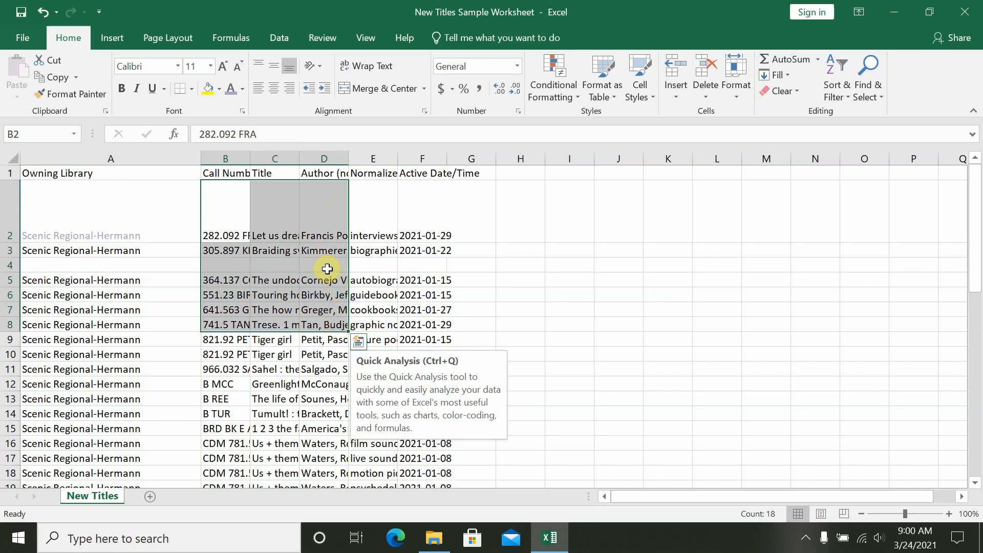
{"action": "left_click", "coordinate": [241, 87]}
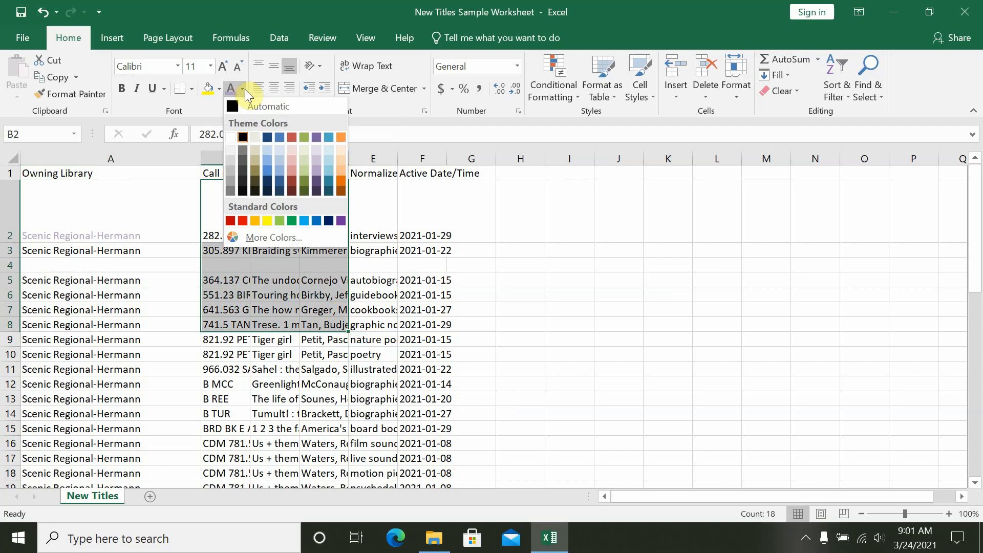
{"action": "left_click", "coordinate": [291, 135]}
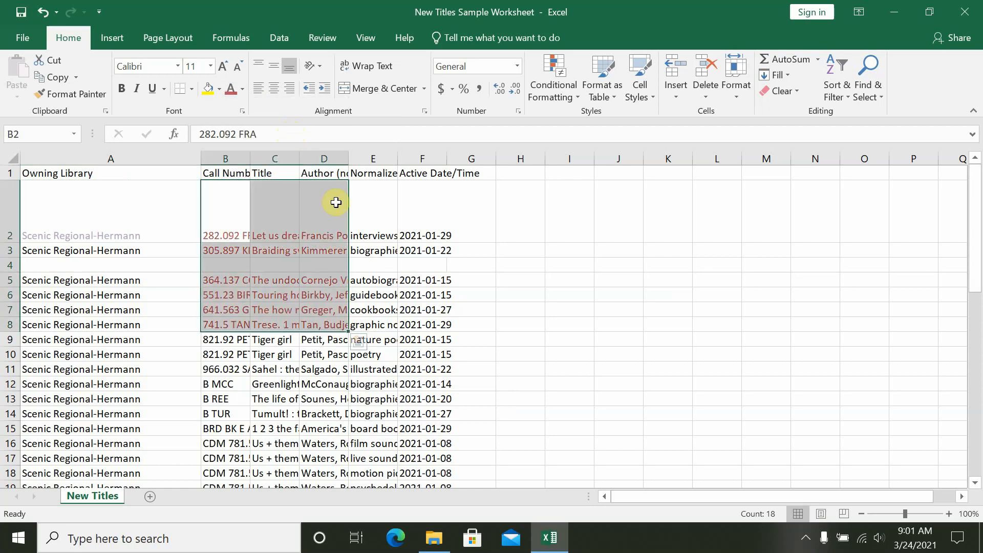
{"action": "left_click", "coordinate": [387, 281]}
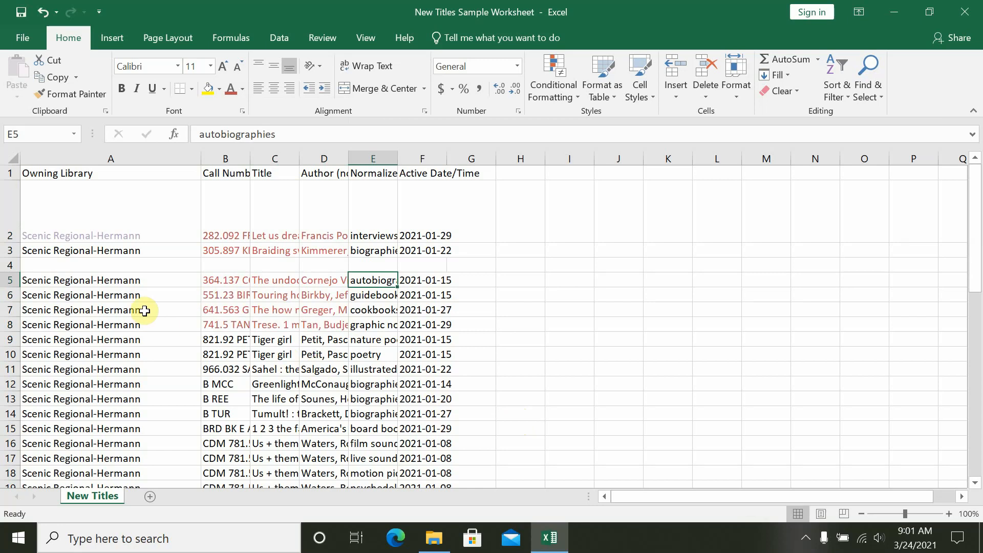
Try bold and italic formatting on cell A6 and remove both styles again
{"action": "left_click", "coordinate": [73, 296]}
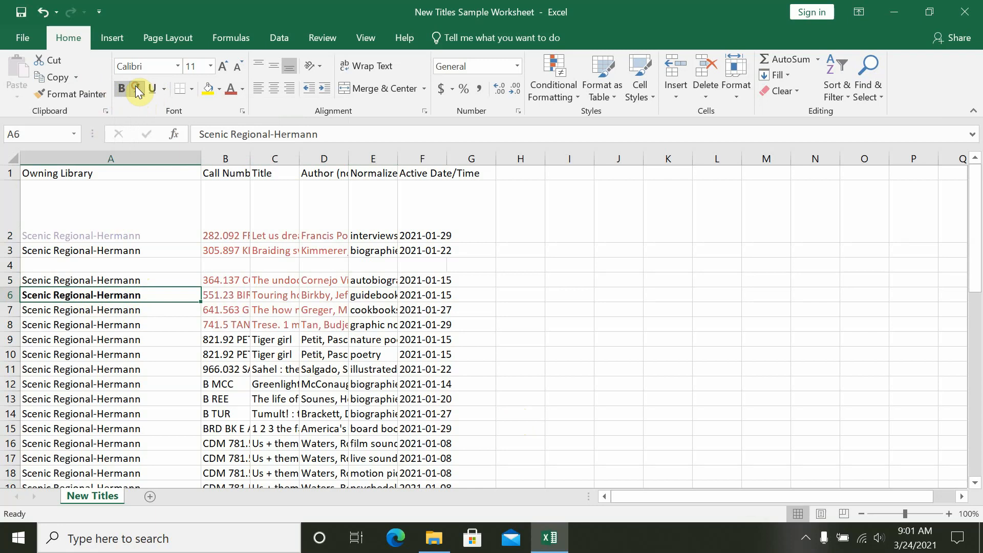
{"action": "left_click", "coordinate": [136, 89]}
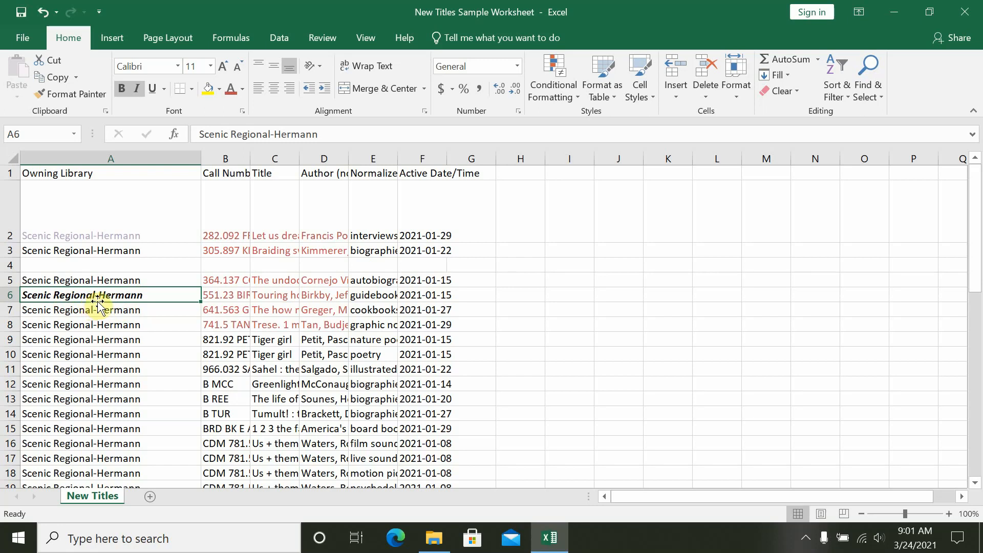
{"action": "left_click", "coordinate": [137, 90]}
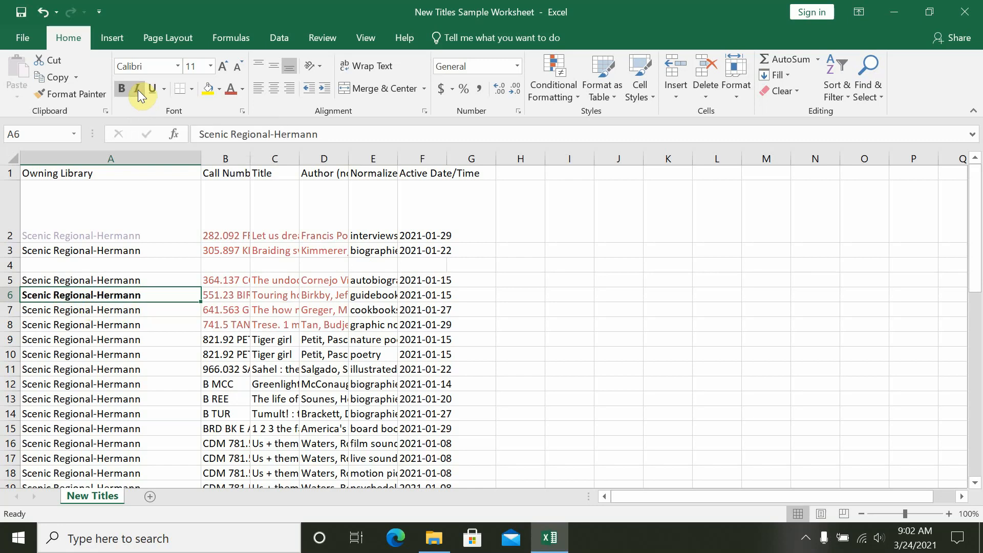
{"action": "left_click", "coordinate": [121, 89]}
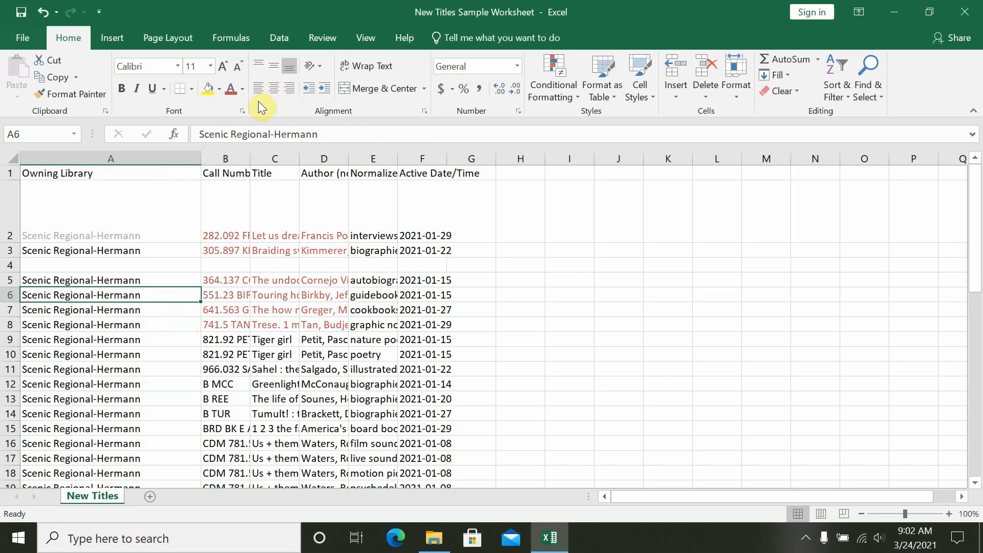
Try right alignment on the text in cell A6 and return it to left alignment
{"action": "left_click", "coordinate": [290, 91]}
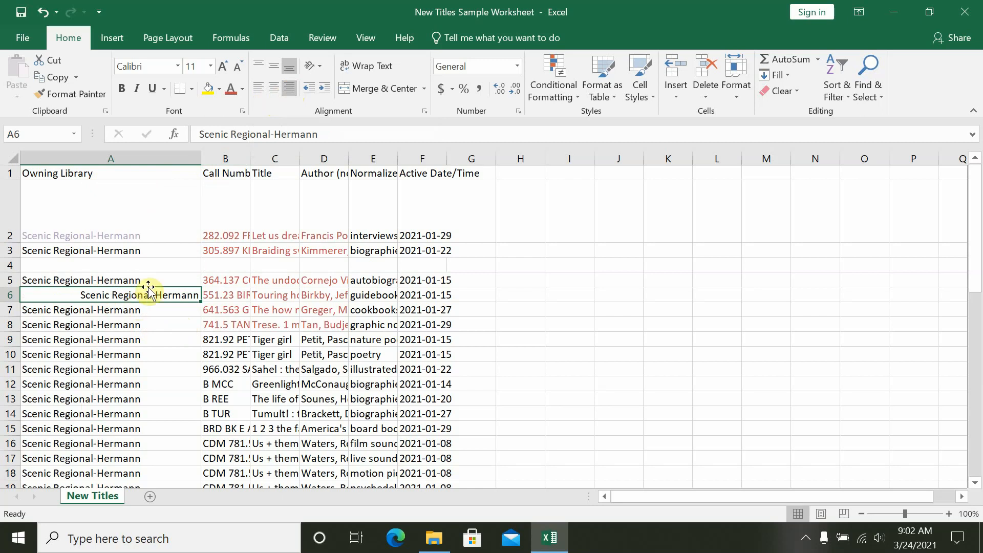
{"action": "left_click", "coordinate": [259, 90]}
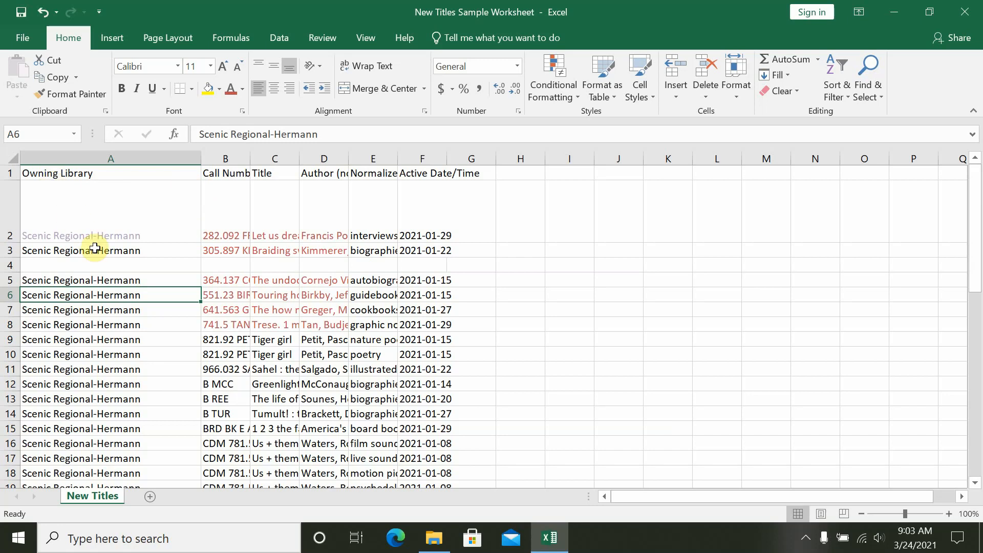
Add Thick Outside Borders around cell A2
{"action": "left_click", "coordinate": [102, 209]}
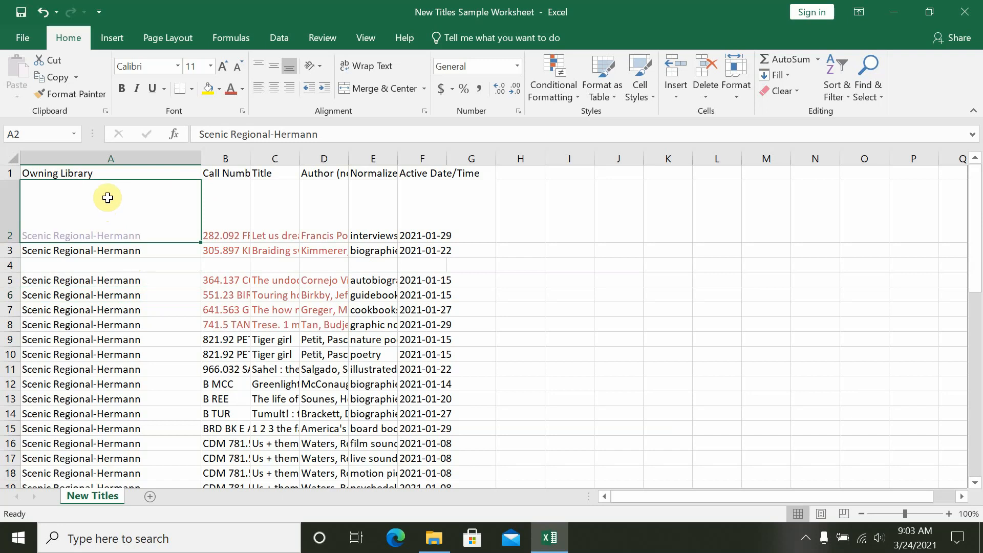
{"action": "left_click", "coordinate": [192, 87]}
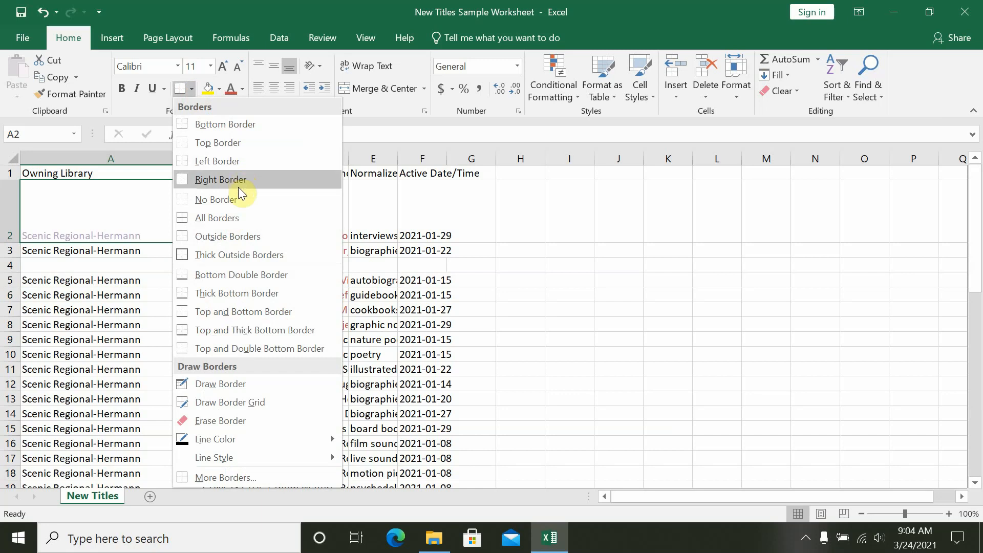
{"action": "left_click", "coordinate": [238, 253]}
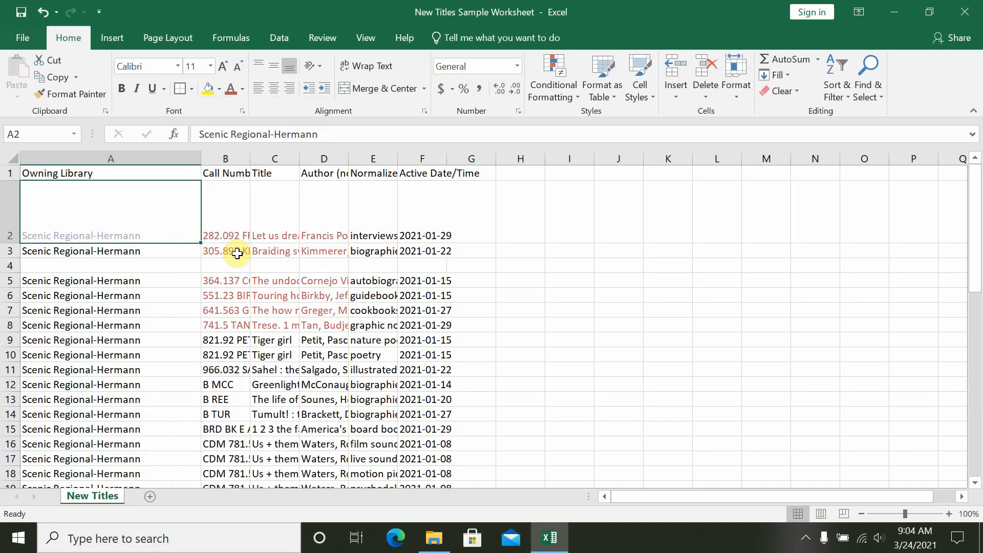
{"action": "left_click", "coordinate": [328, 208]}
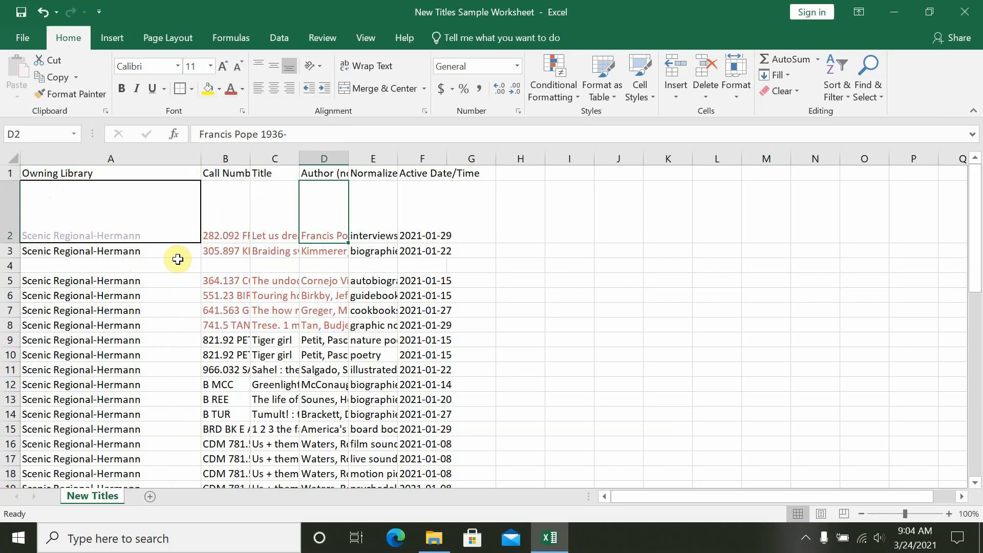
Apply All Borders to the cell range A5:A13
{"action": "left_click", "coordinate": [99, 278]}
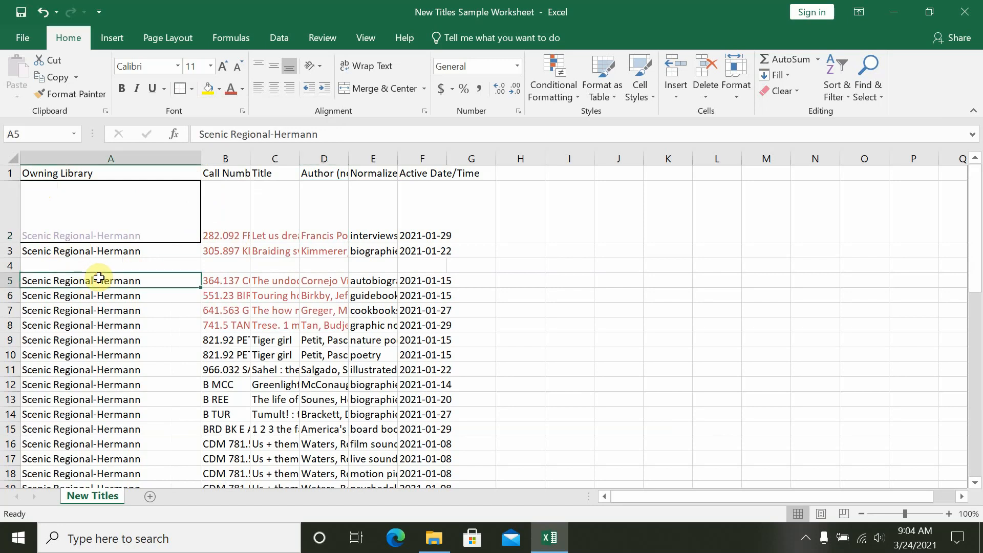
{"action": "left_click_drag", "start_coordinate": [99, 278], "coordinate": [101, 402]}
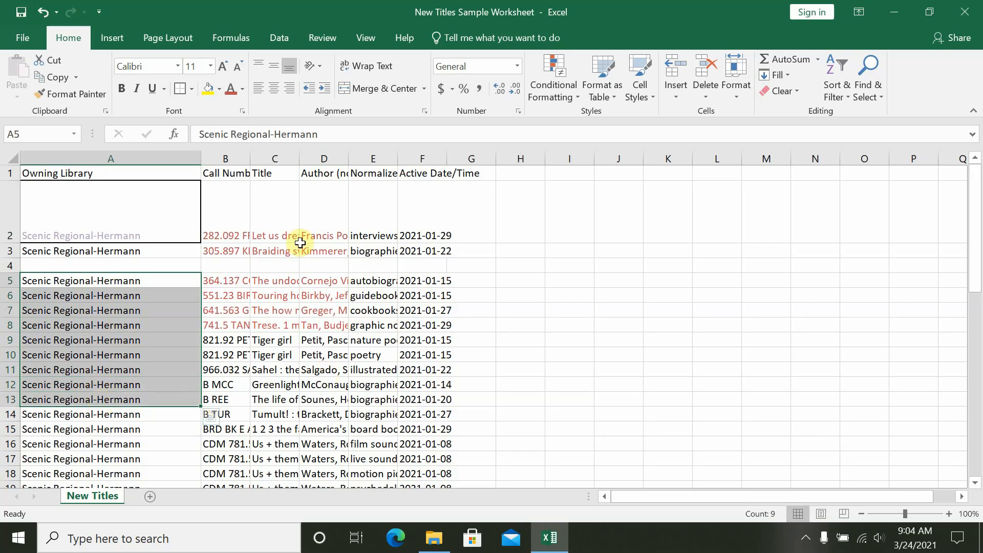
{"action": "left_click", "coordinate": [192, 88]}
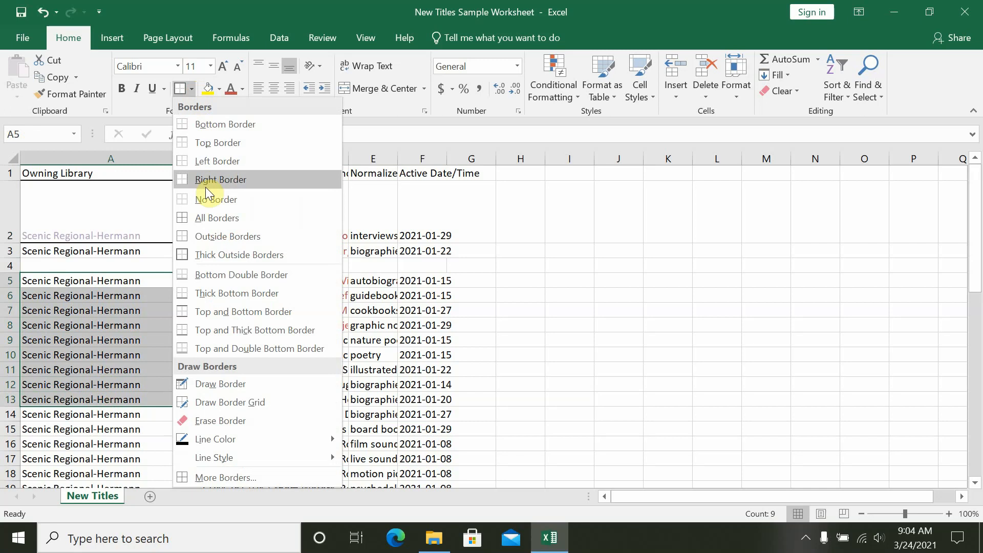
{"action": "left_click", "coordinate": [207, 220]}
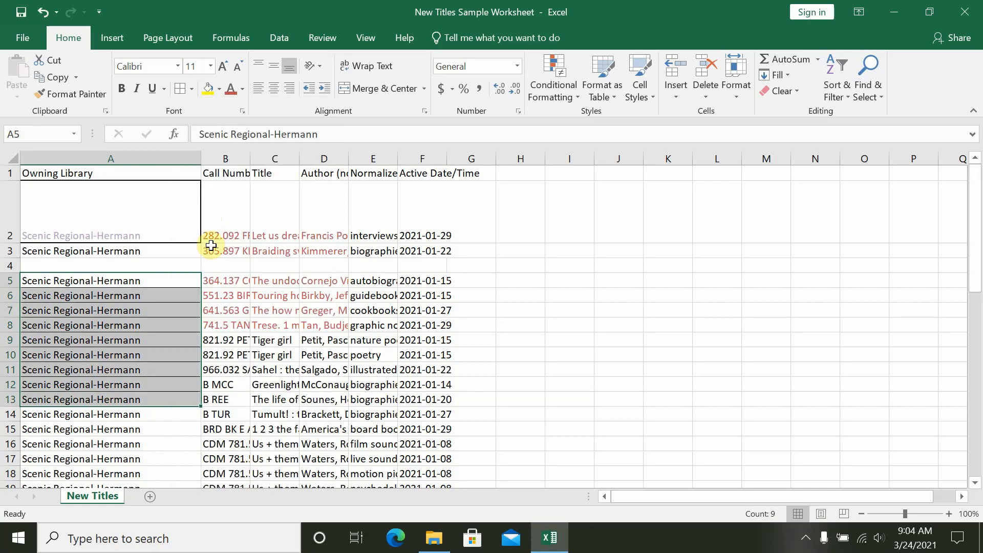
{"action": "left_click", "coordinate": [273, 305]}
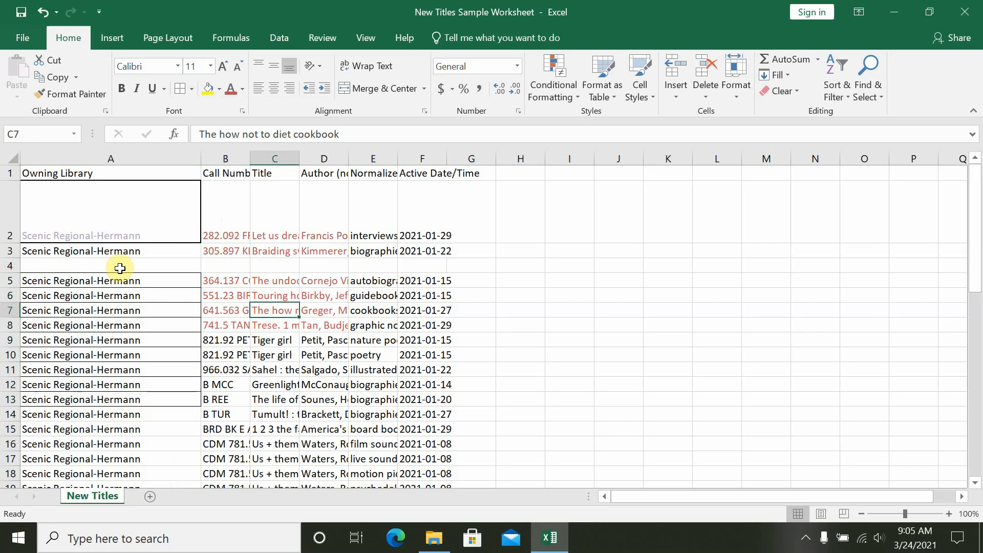
Fill cell A5 with a light blue theme color
{"action": "left_click", "coordinate": [116, 282]}
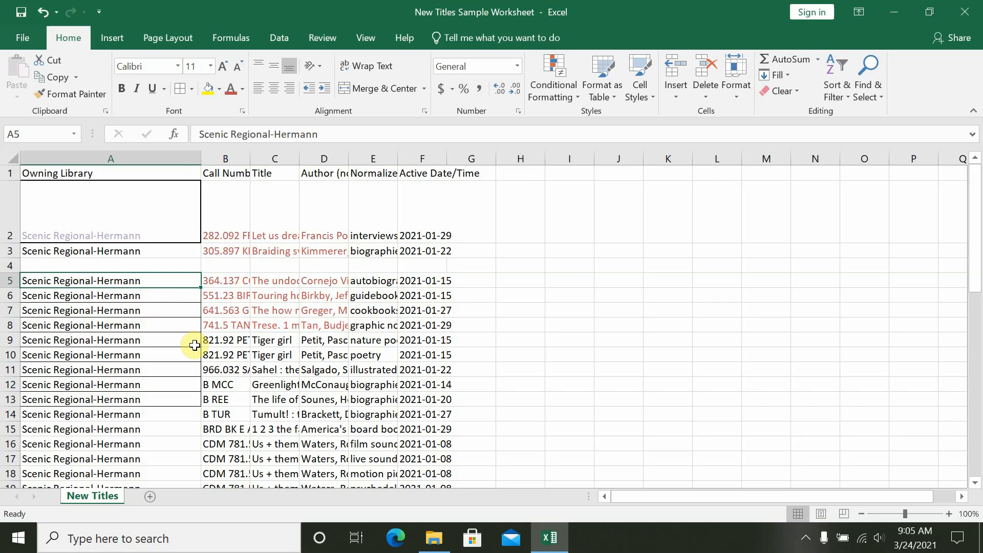
{"action": "left_click", "coordinate": [218, 90]}
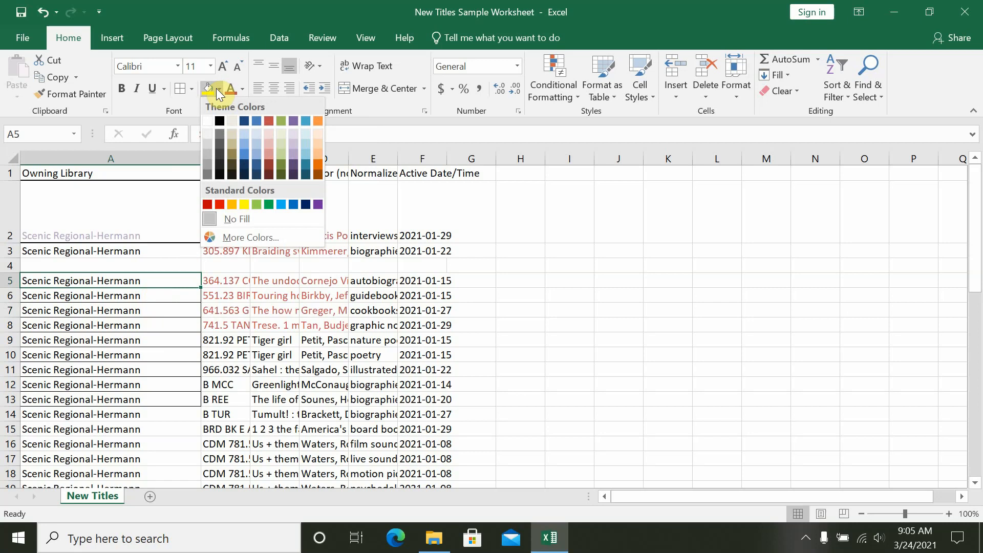
{"action": "left_click", "coordinate": [257, 152]}
{"action": "left_click", "coordinate": [179, 325]}
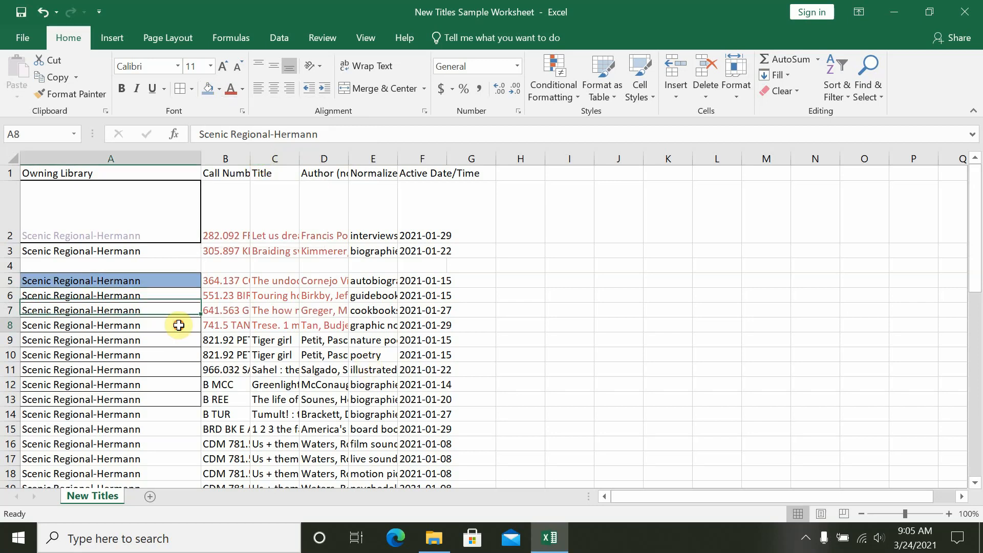